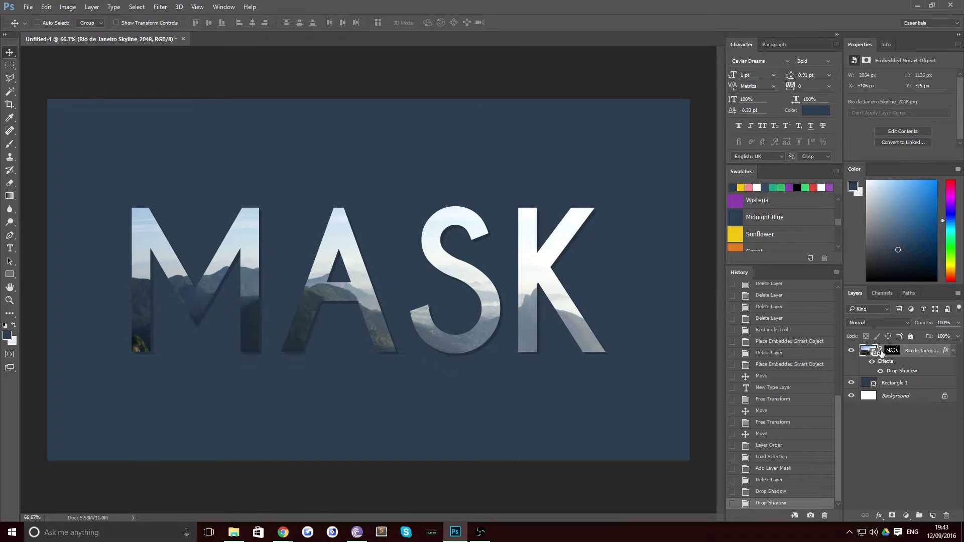
# Step: Unlink the skyline photo from its mask and slide it into place within the MASK letters
pyautogui.click(882, 352)
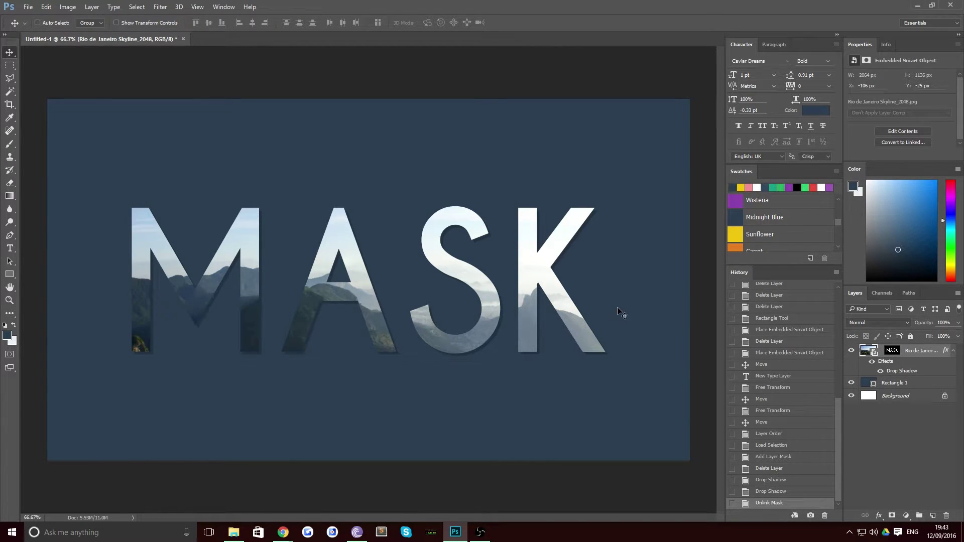
pyautogui.moveTo(608, 307); pyautogui.dragTo(673, 308)
pyautogui.moveTo(602, 387); pyautogui.dragTo(505, 363)
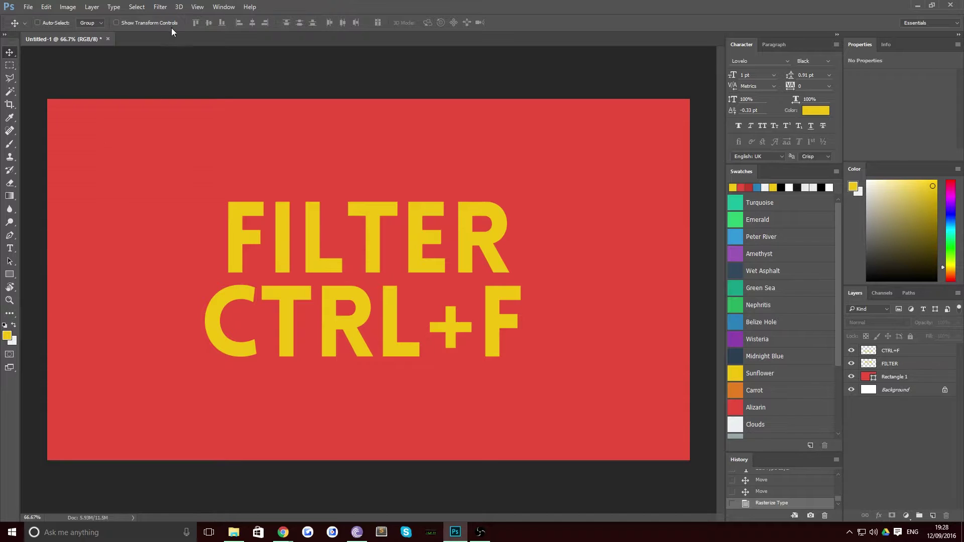
# Step: Apply a Motion Blur with 145-pixel distance to the FILTER text layer
pyautogui.click(169, 8)
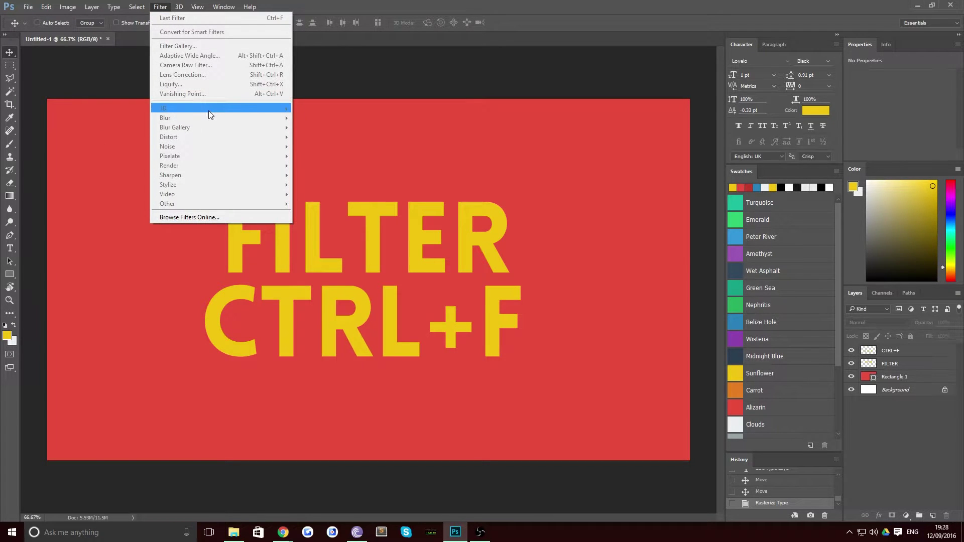
pyautogui.click(899, 364)
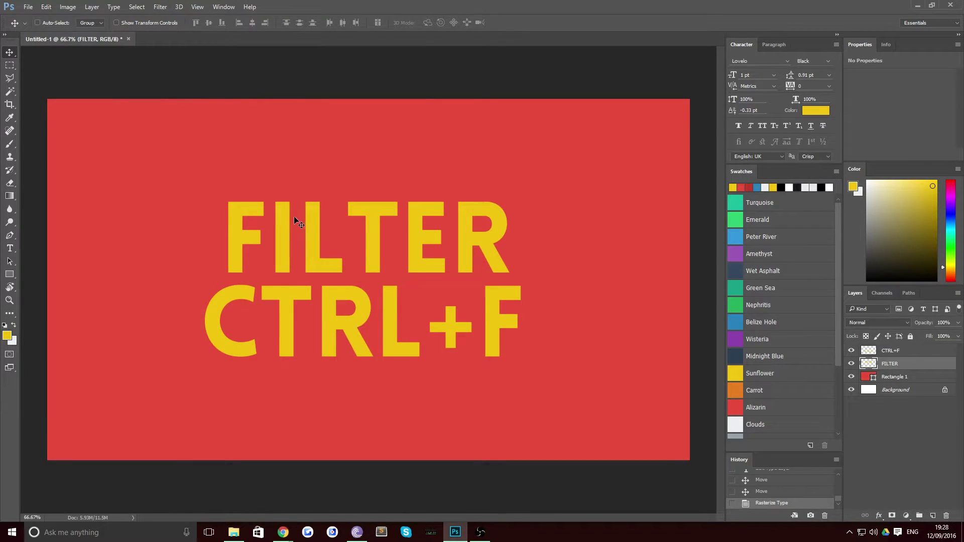
pyautogui.click(153, 9)
pyautogui.moveTo(180, 119)
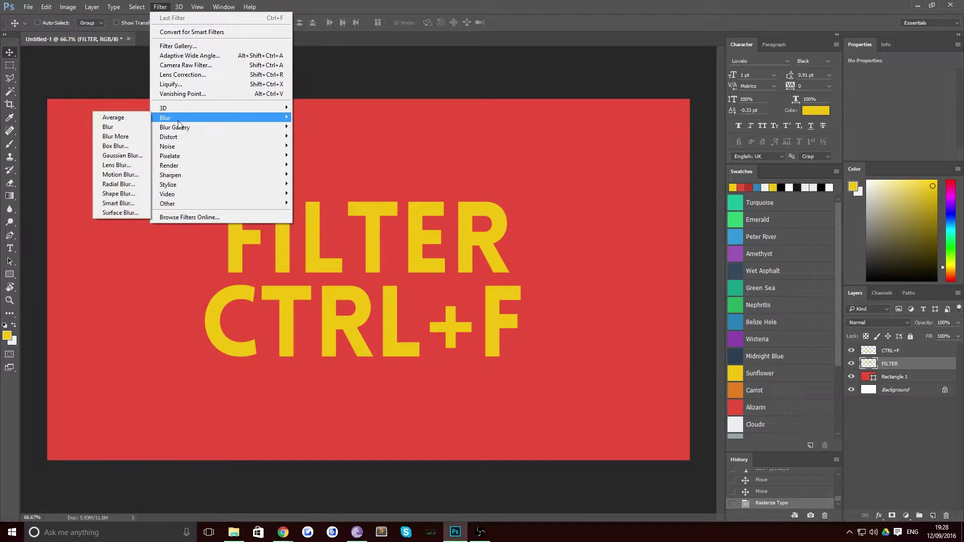
pyautogui.click(120, 175)
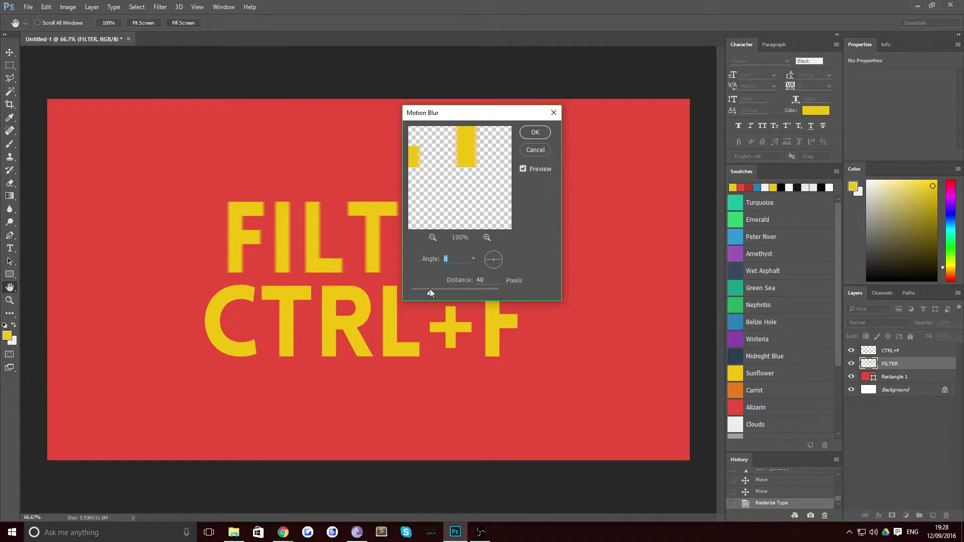
pyautogui.moveTo(442, 292); pyautogui.dragTo(450, 292)
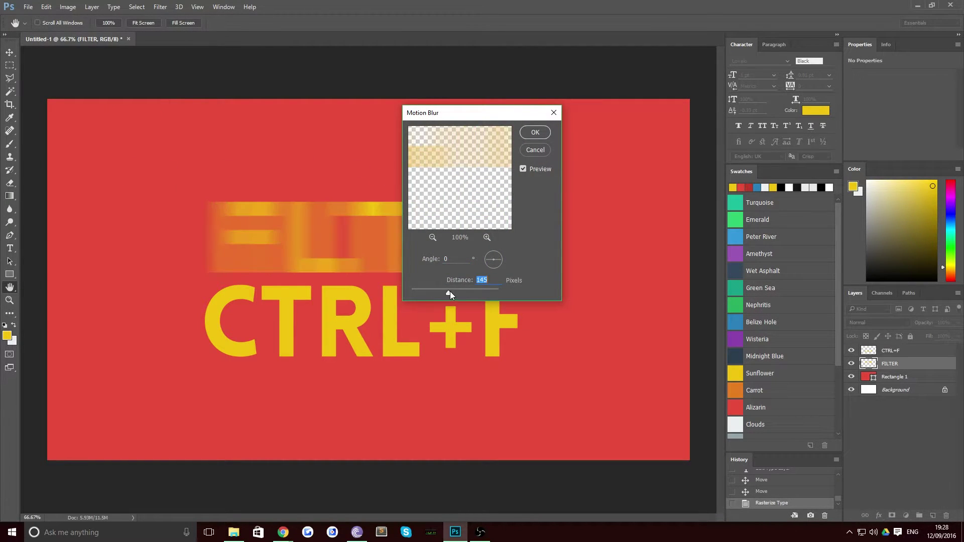
pyautogui.click(533, 132)
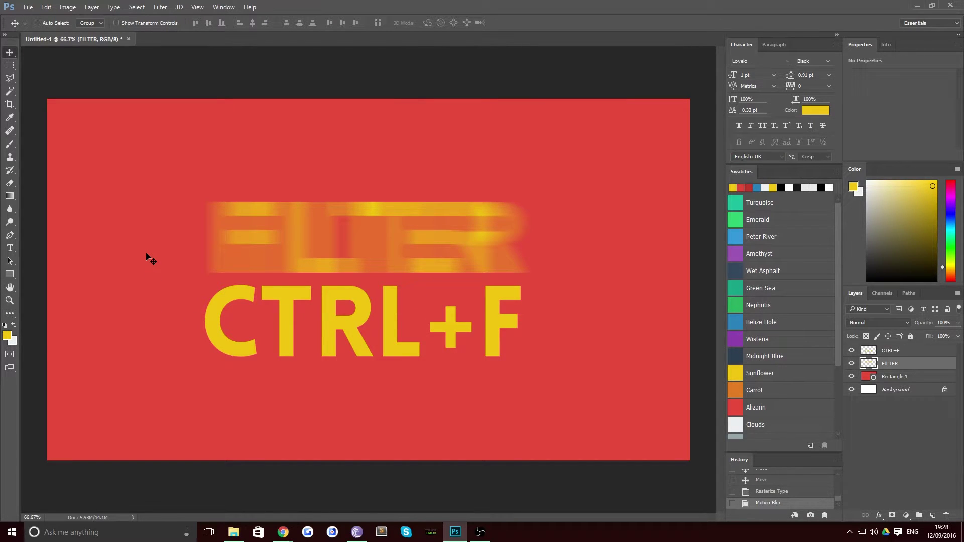
# Step: Select the CTRL+F text layer and reapply the same motion blur with Ctrl+F
pyautogui.press('ctrl')
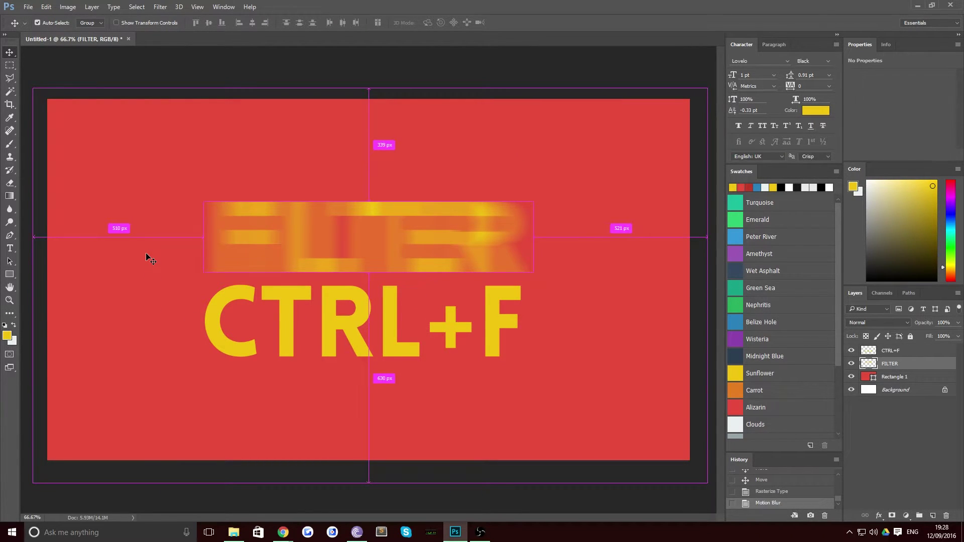
pyautogui.hotkey('alt', ']')
pyautogui.hotkey('ctrl', 'f')
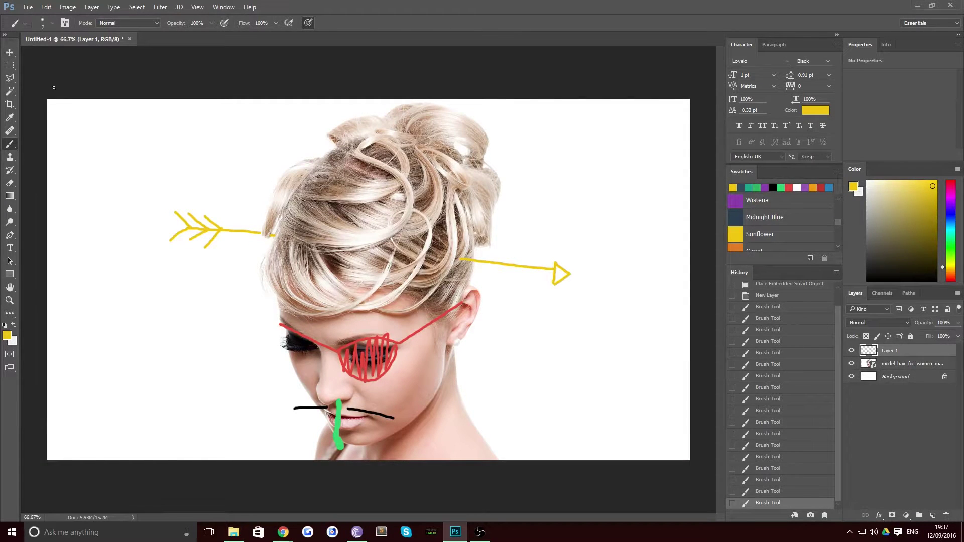
# Step: Paint a test yellow dot, undo it, and toggle the last brush stroke with Ctrl+Z
pyautogui.click(101, 117)
pyautogui.hotkey('ctrl', 'z')
pyautogui.click(779, 491)
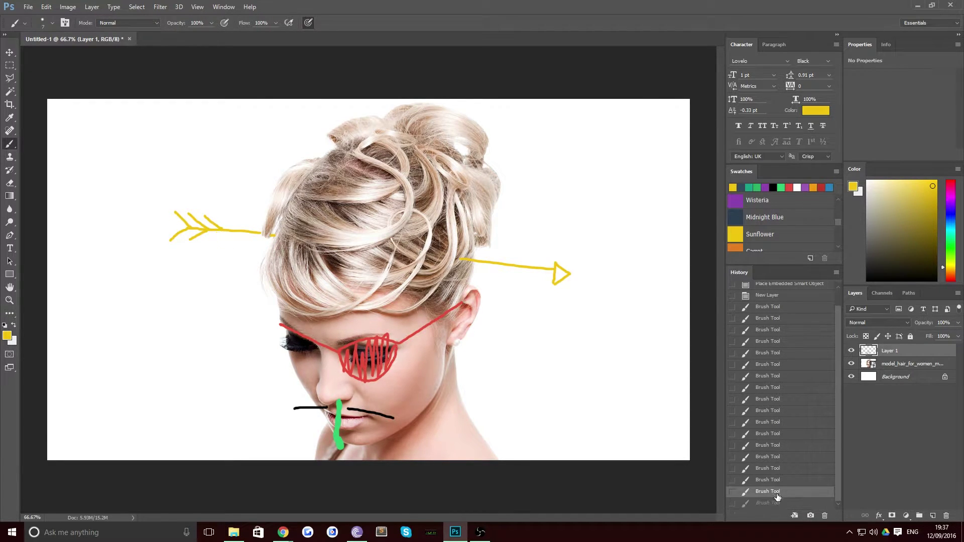
pyautogui.hotkey('ctrl', 'z')
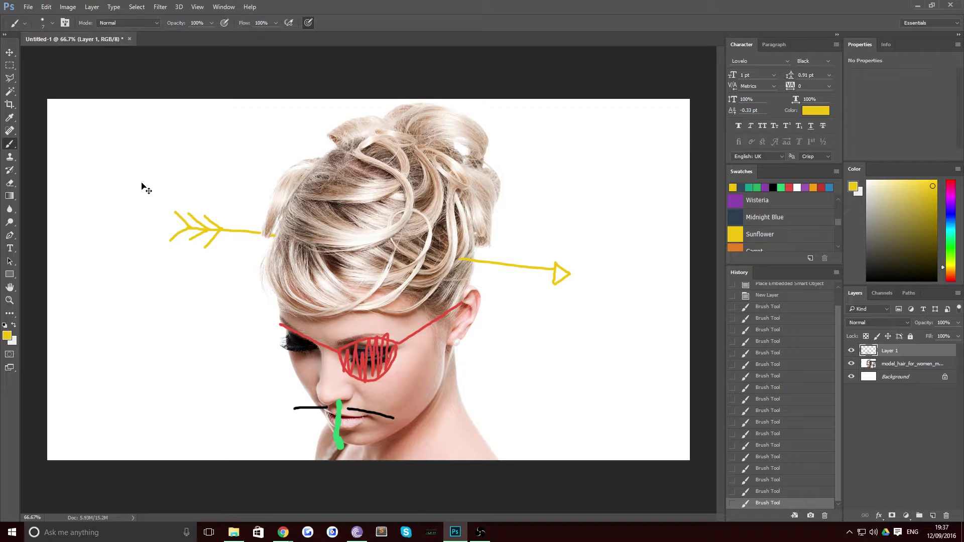
pyautogui.hotkey('ctrl', 'z')
pyautogui.hotkey('ctrl', 'z')
pyautogui.hotkey('ctrl', 'z')
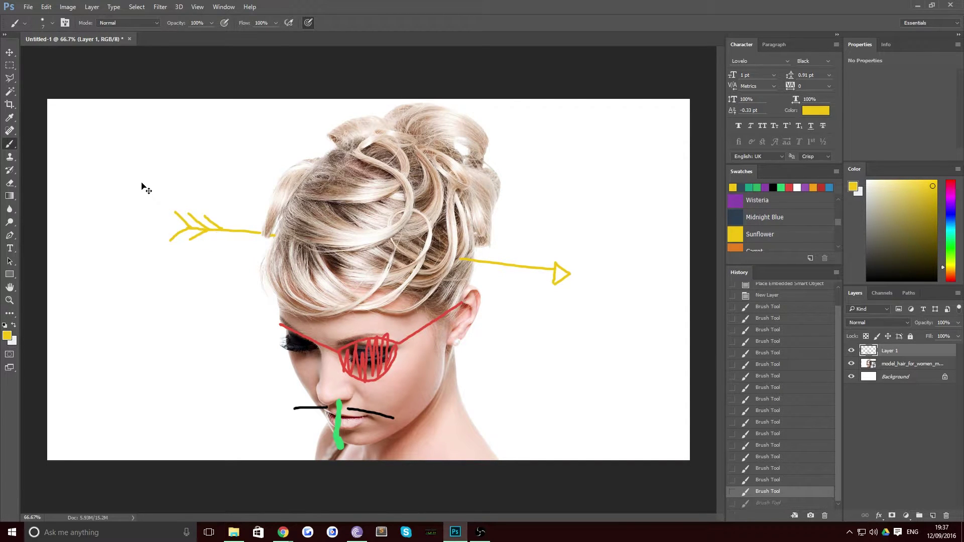
pyautogui.hotkey('ctrl', 'z')
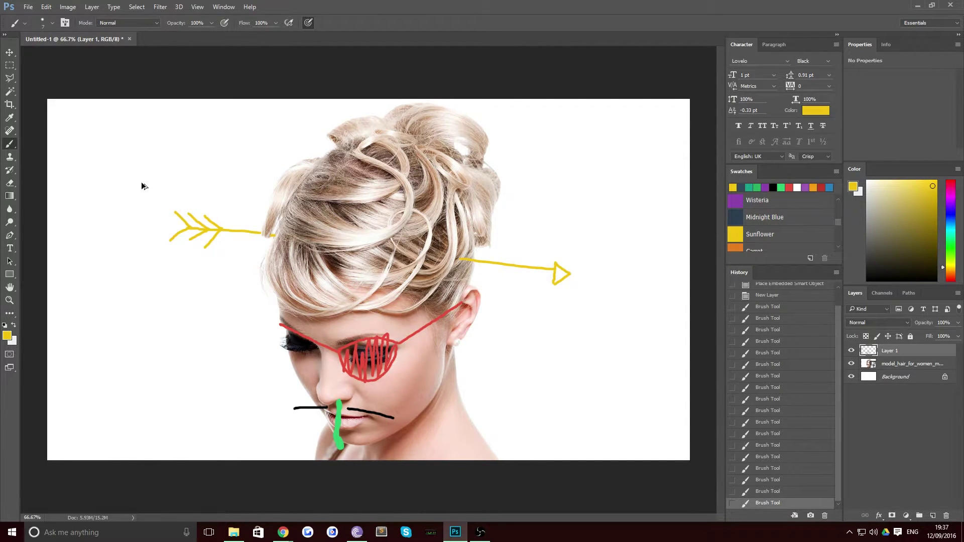
# Step: Step back through the remaining brush strokes with Ctrl+Alt+Z until no drawing remains
pyautogui.hotkey('ctrl', 'alt', 'z')
pyautogui.hotkey('ctrl', 'alt', 'z')
pyautogui.hotkey('ctrl', 'alt', 'z')
pyautogui.hotkey('ctrl', 'alt', 'z')
pyautogui.hotkey('ctrl', 'alt', 'z')
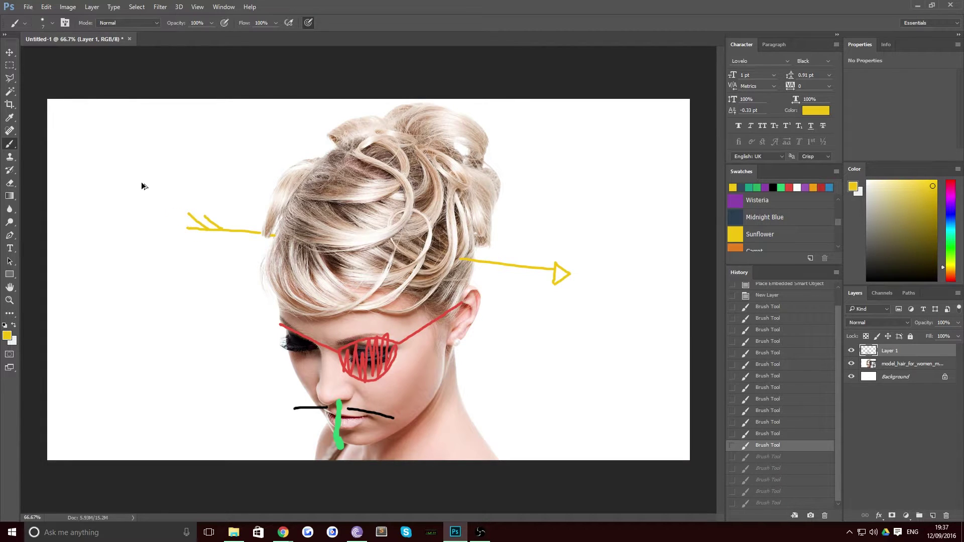
pyautogui.hotkey('ctrl', 'alt', 'z')
pyautogui.hotkey('ctrl', 'alt', 'z')
pyautogui.hotkey('ctrl', 'alt', 'z')
pyautogui.hotkey('ctrl', 'alt', 'z')
pyautogui.hotkey('ctrl', 'alt', 'z')
pyautogui.hotkey('ctrl', 'alt', 'z')
pyautogui.hotkey('ctrl', 'alt', 'z')
pyautogui.hotkey('ctrl', 'alt', 'z')
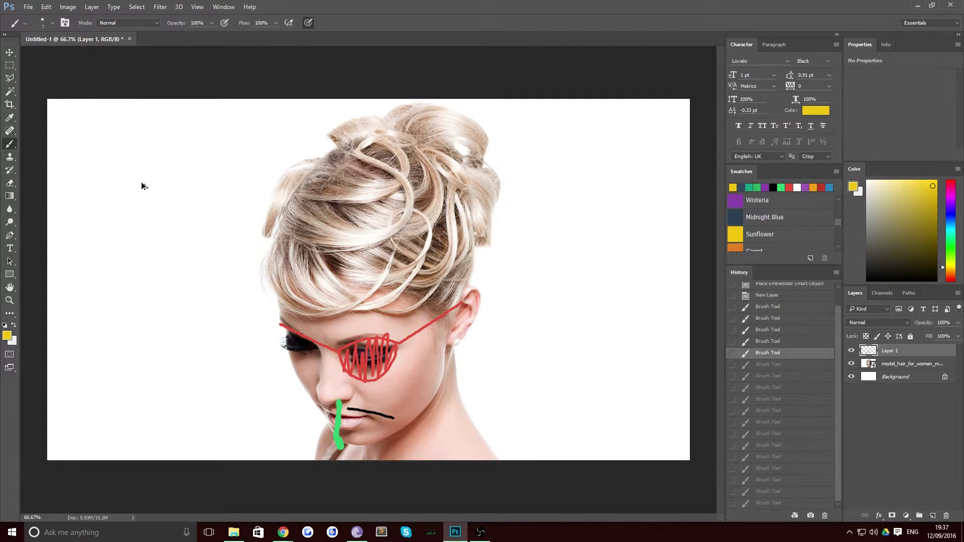
pyautogui.hotkey('ctrl', 'alt', 'z')
pyautogui.hotkey('ctrl', 'alt', 'z')
pyautogui.hotkey('ctrl', 'alt', 'z')
pyautogui.hotkey('ctrl', 'alt', 'z')
pyautogui.hotkey('ctrl', 'alt', 'z')
pyautogui.hotkey('ctrl', 'alt', 'z')
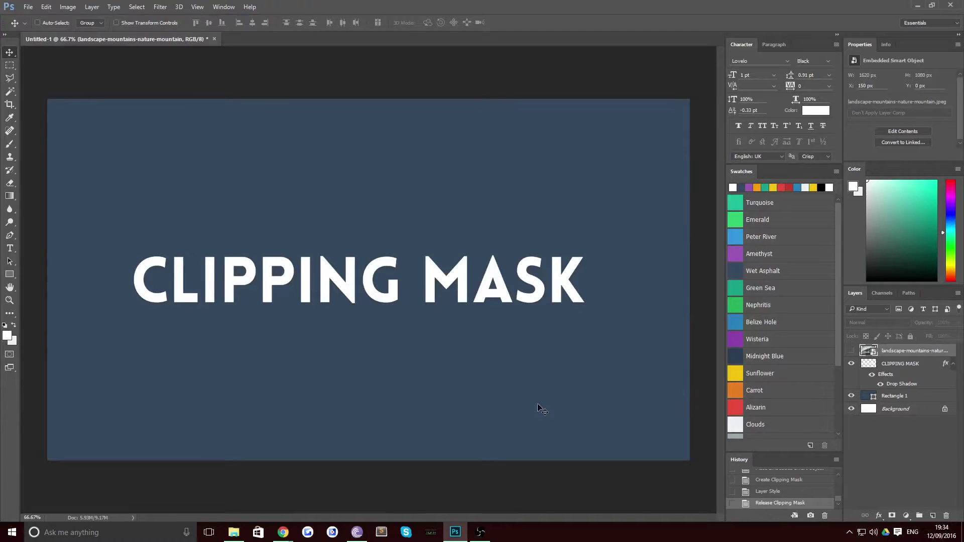
# Step: Show the landscape layer and clip it into the CLIPPING MASK text with Create Clipping Mask
pyautogui.click(851, 351)
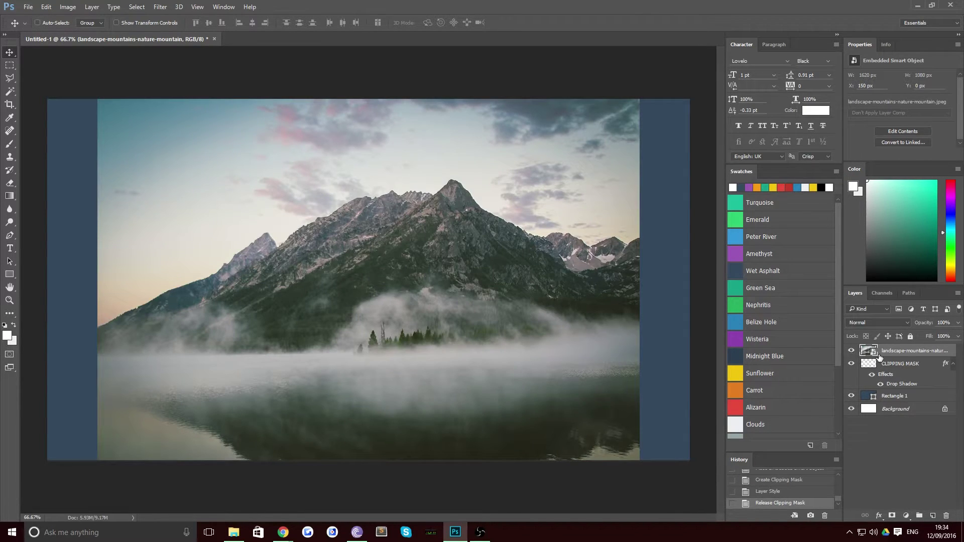
pyautogui.rightClick(905, 353)
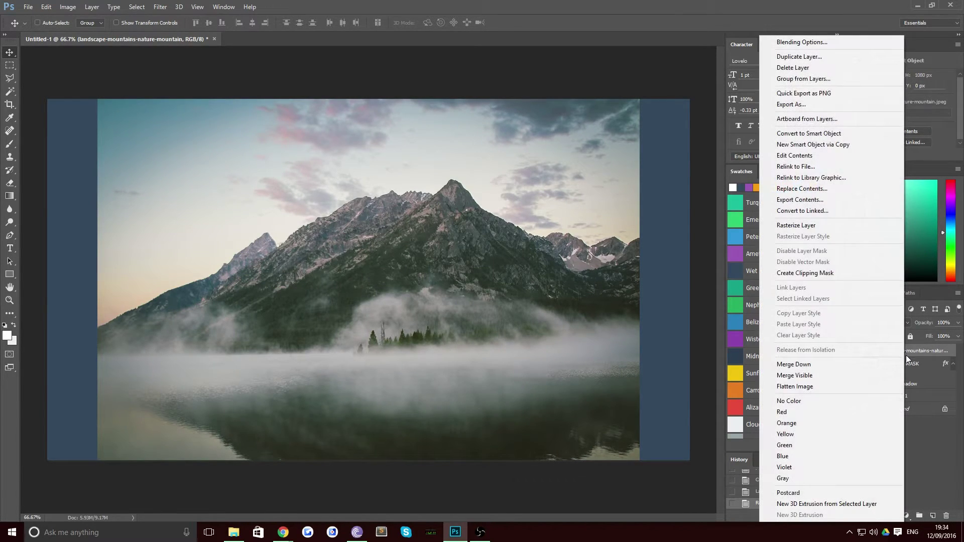
pyautogui.click(803, 276)
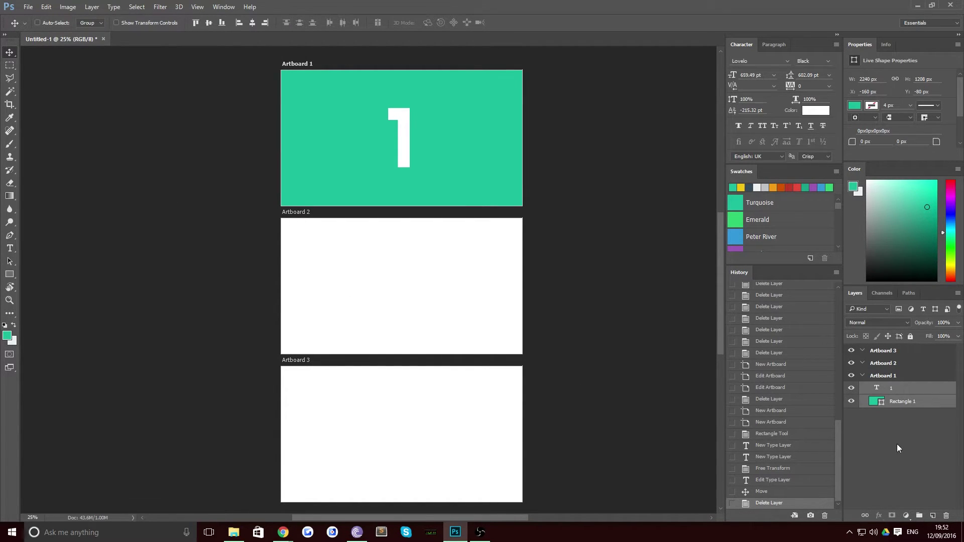
# Step: Duplicate the 1 and its rectangle into Artboard 2 and Artboard 3
pyautogui.hotkey('ctrl', 'j')
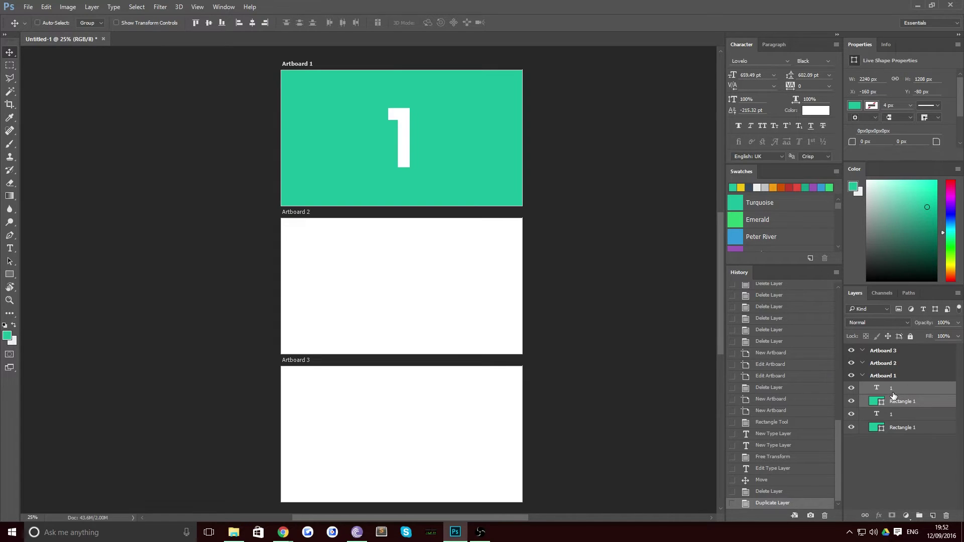
pyautogui.moveTo(893, 396); pyautogui.dragTo(889, 351)
pyautogui.hotkey('ctrl', 'j')
pyautogui.click(900, 419)
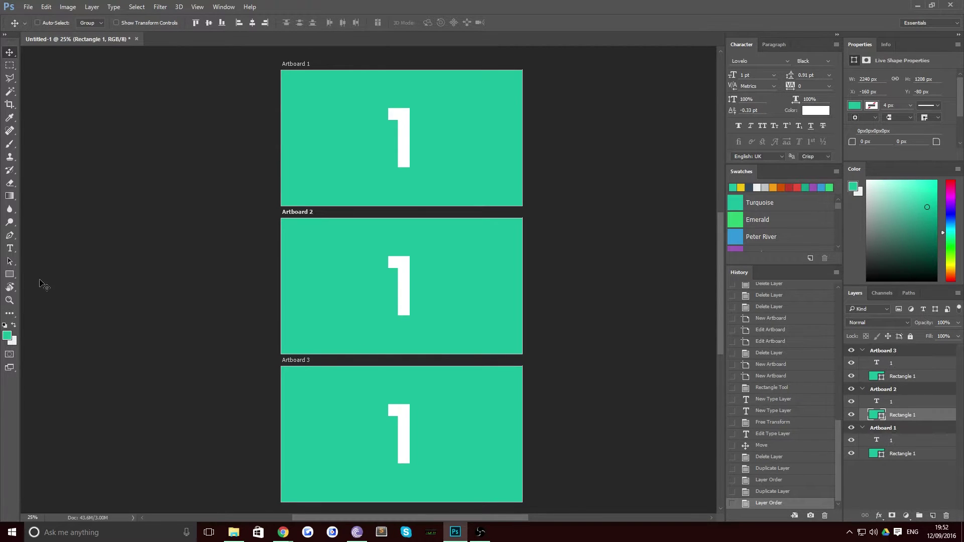
# Step: Fill Artboard 2's rectangle with Emerald green
pyautogui.click(10, 274)
pyautogui.click(93, 22)
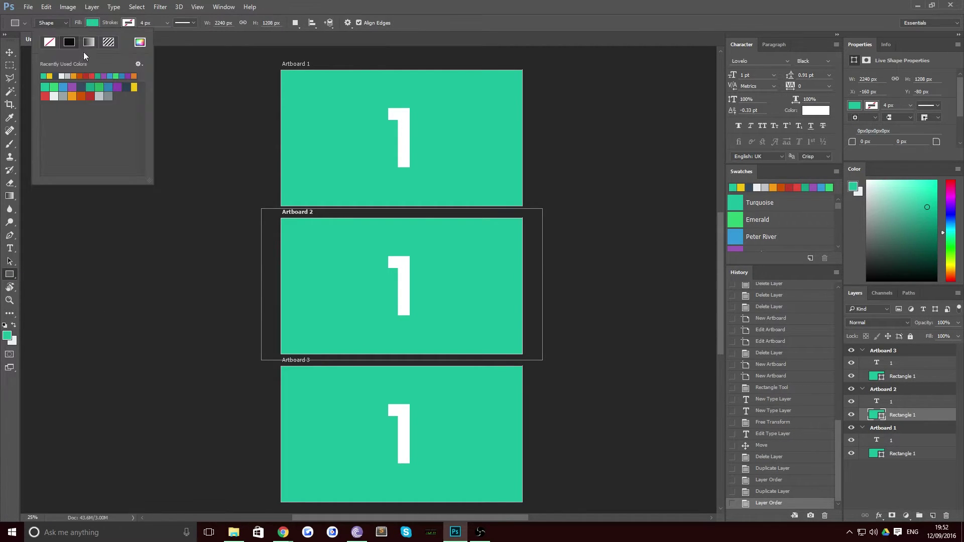
pyautogui.click(54, 87)
pyautogui.click(7, 54)
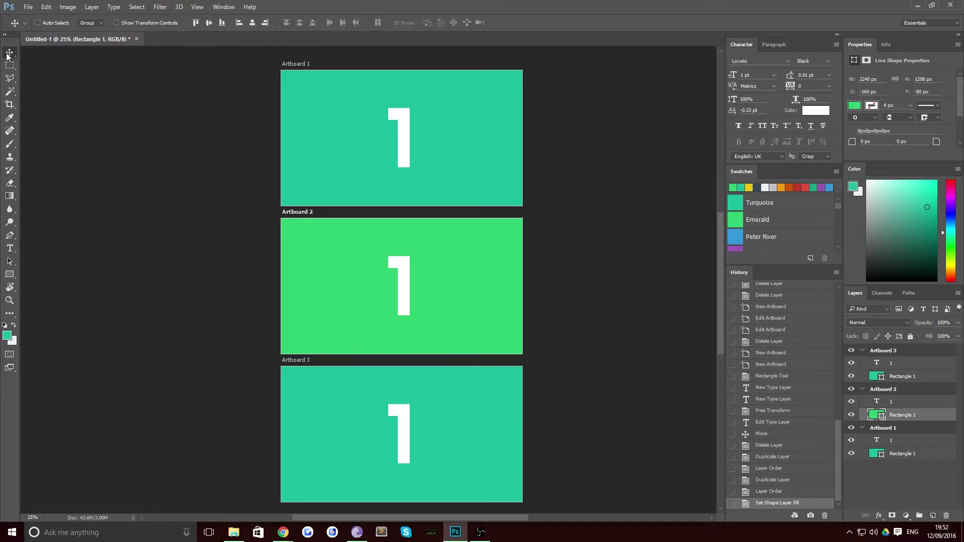
# Step: Fill Artboard 3's rectangle with Peter River blue
pyautogui.click(898, 377)
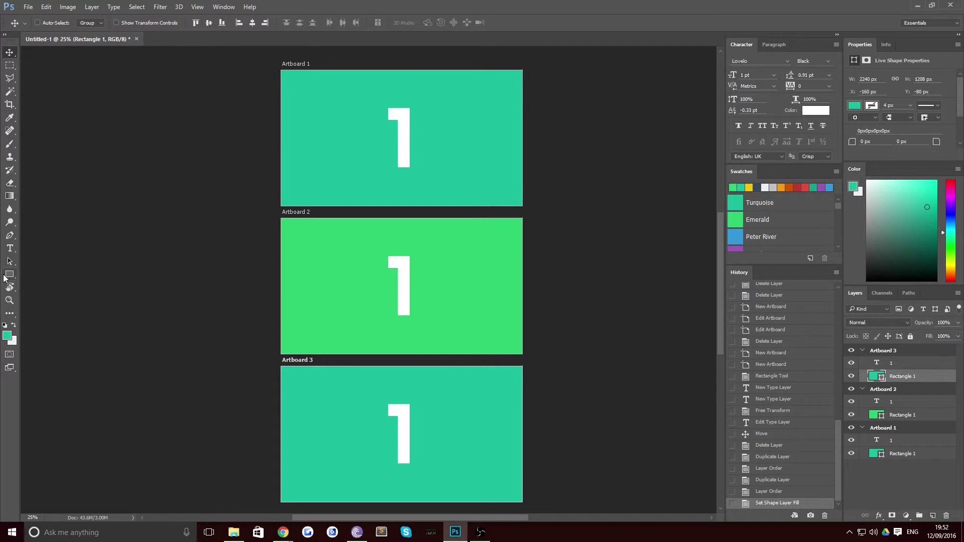
pyautogui.click(6, 277)
pyautogui.click(93, 23)
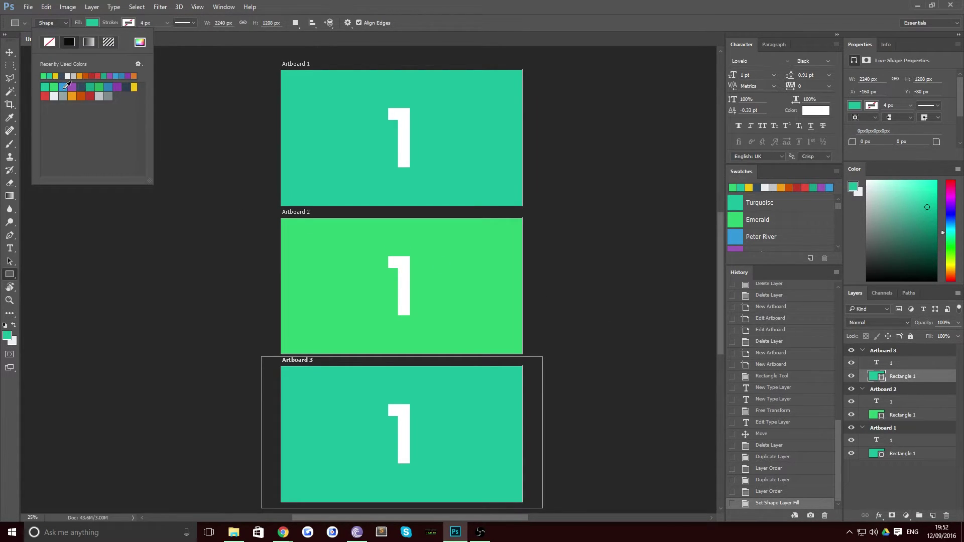
pyautogui.click(65, 87)
pyautogui.click(9, 53)
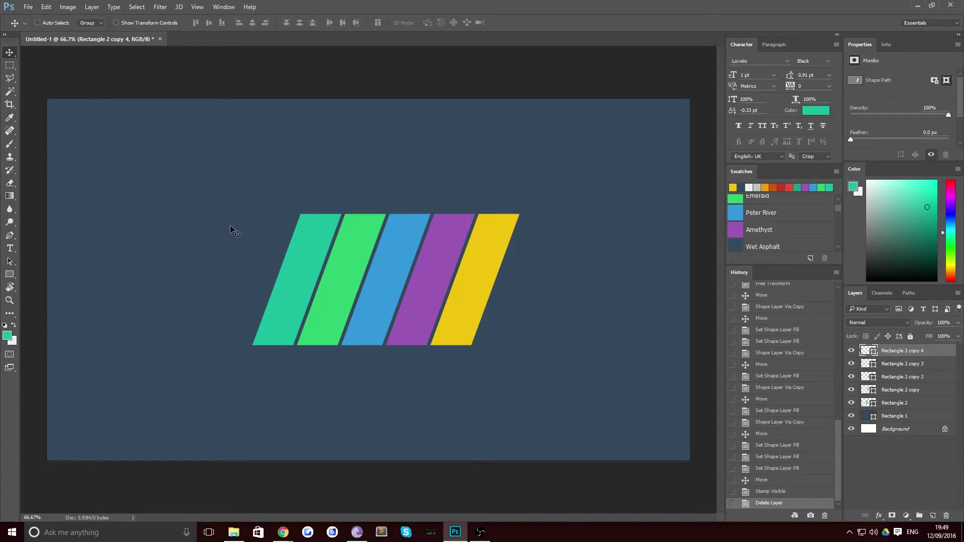
# Step: Hide Rectangle 1 and Background, then stamp the visible stripes into a new merged layer
pyautogui.click(851, 416)
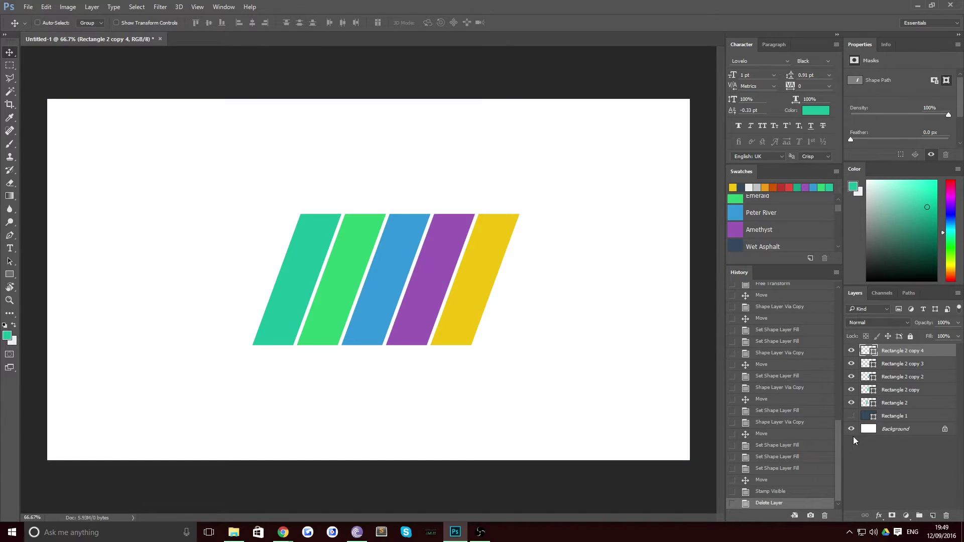
pyautogui.click(851, 430)
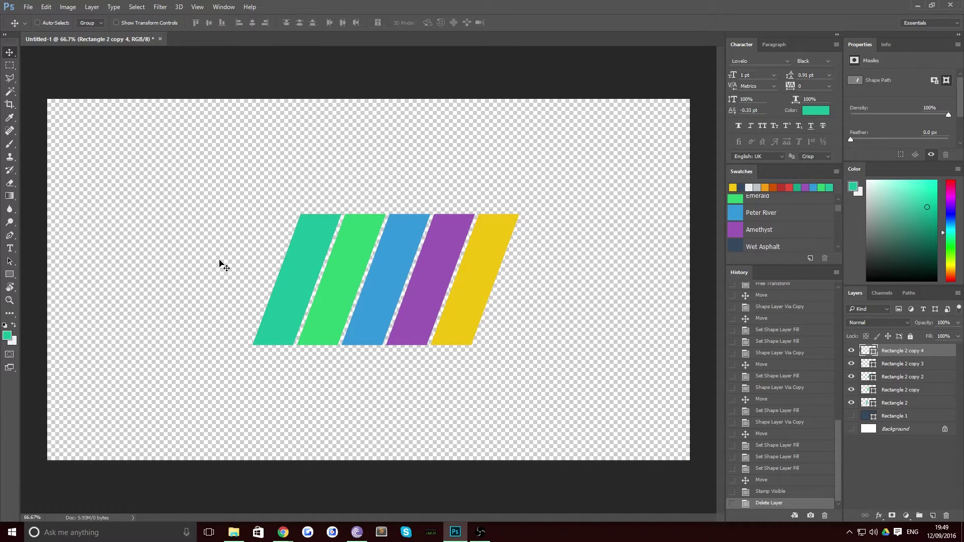
pyautogui.press('ctrl')
pyautogui.hotkey('ctrl', 'shift', 'alt', 'e')
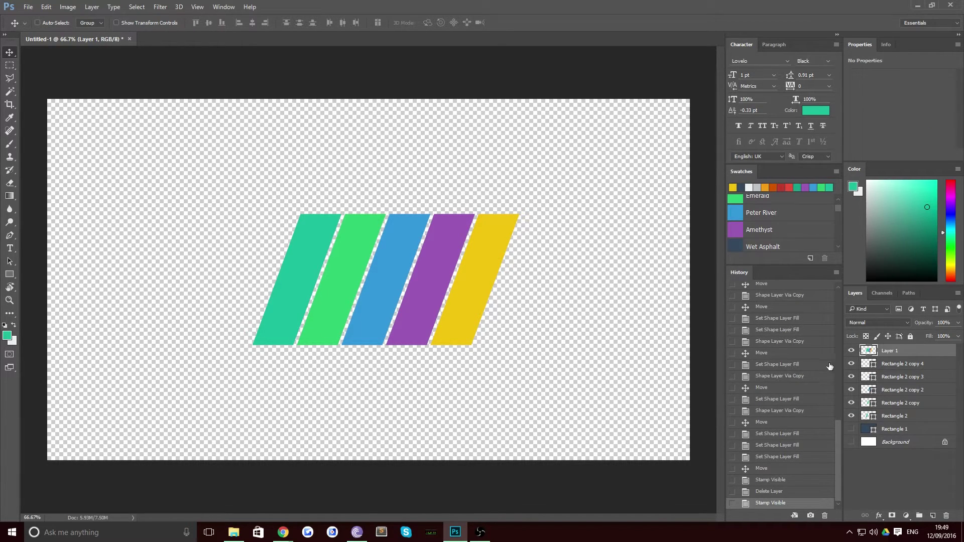
# Step: Hide the original stripe layers to compare against the merged layer, then turn everything back on
pyautogui.moveTo(852, 365); pyautogui.dragTo(855, 459)
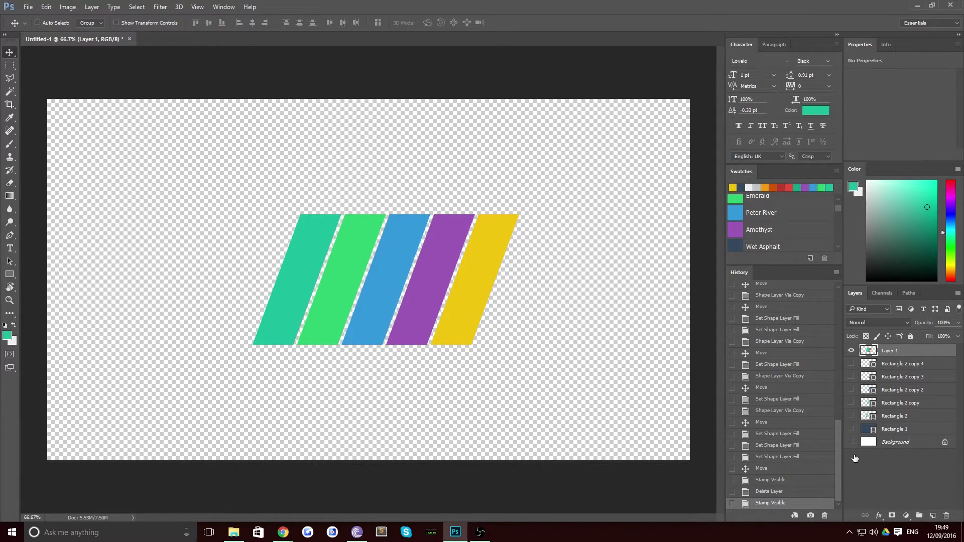
pyautogui.click(851, 351)
pyautogui.click(851, 351)
pyautogui.click(851, 351)
pyautogui.click(851, 351)
pyautogui.moveTo(851, 364); pyautogui.dragTo(860, 490)
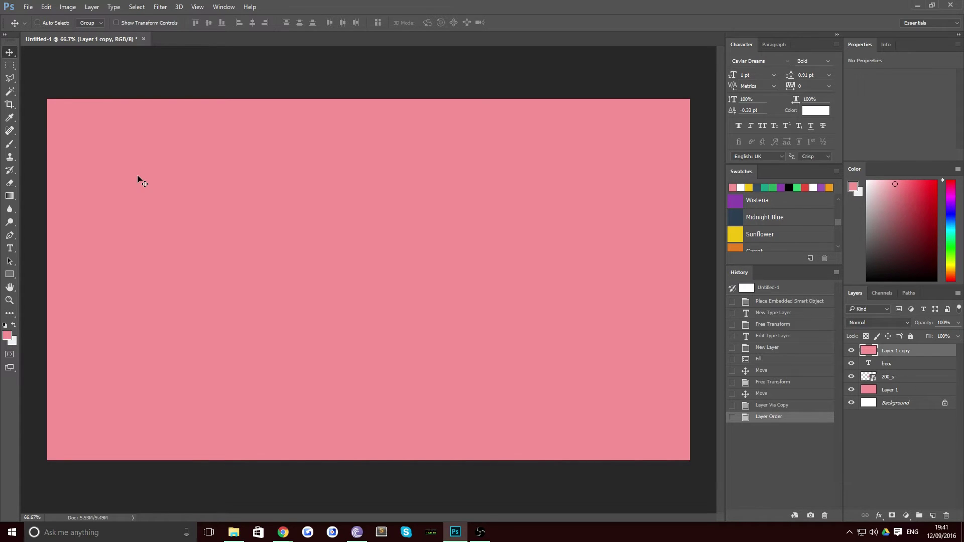
pyautogui.press('5')
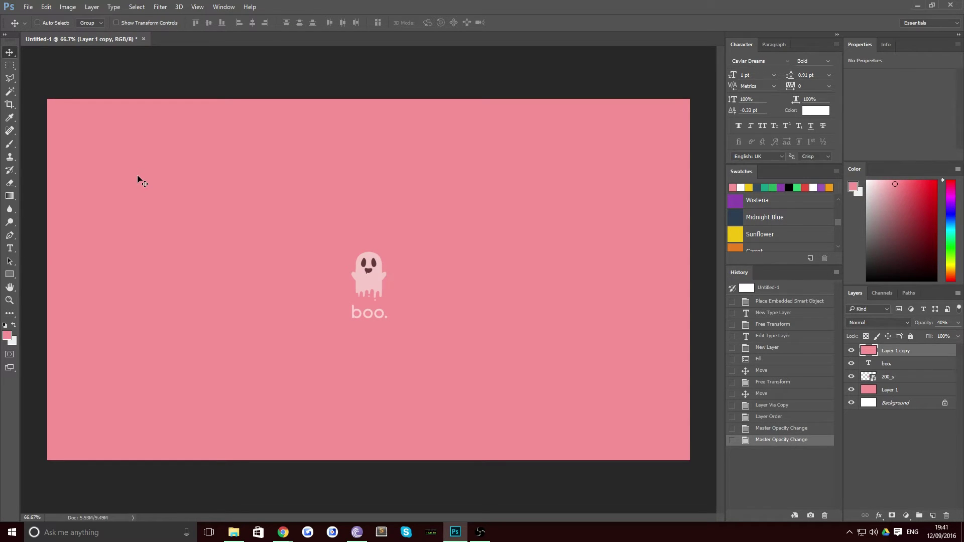
pyautogui.press('3')
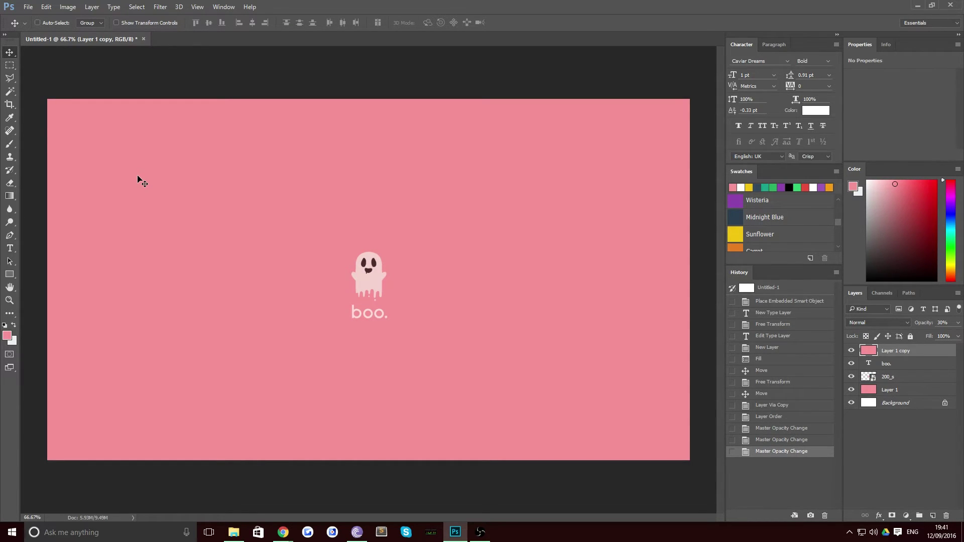
pyautogui.press('2')
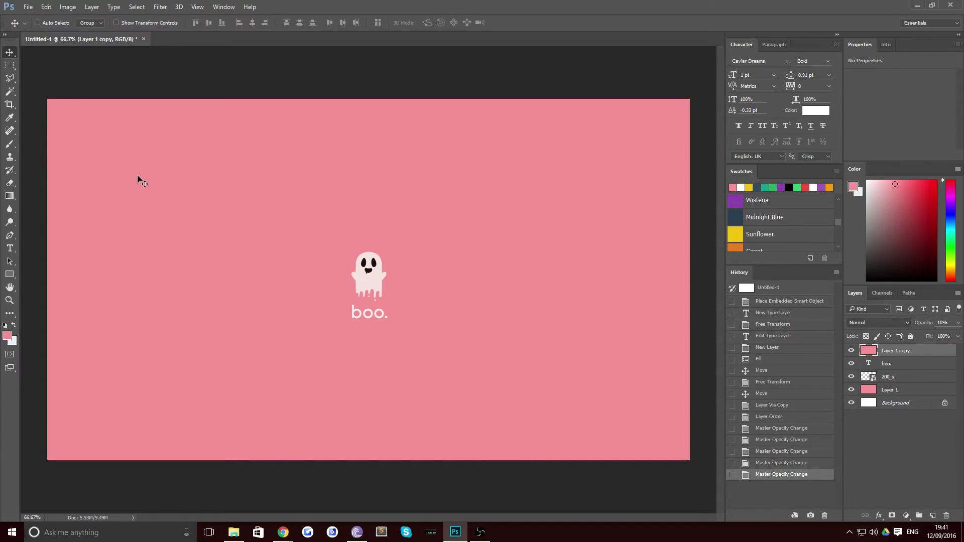
pyautogui.press('5')
pyautogui.press('5')
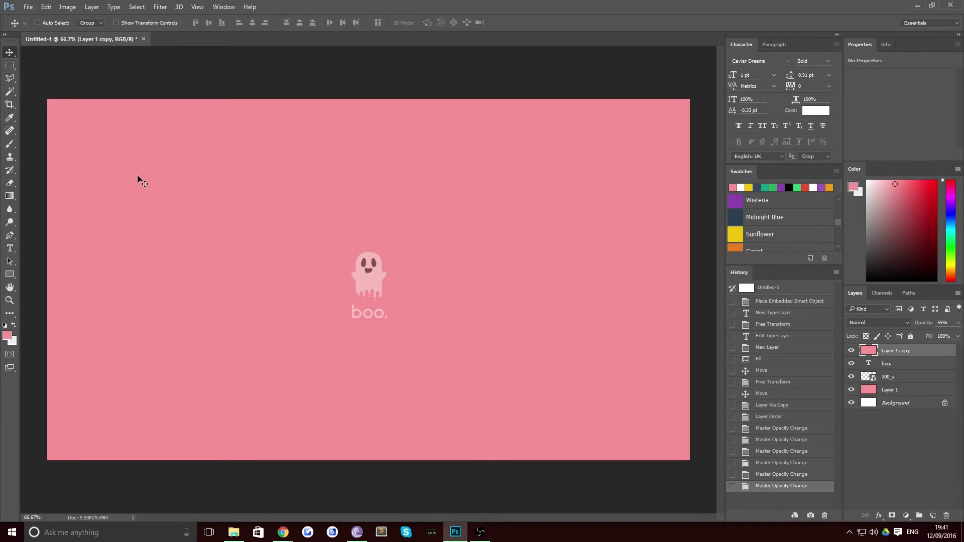
pyautogui.press('0')
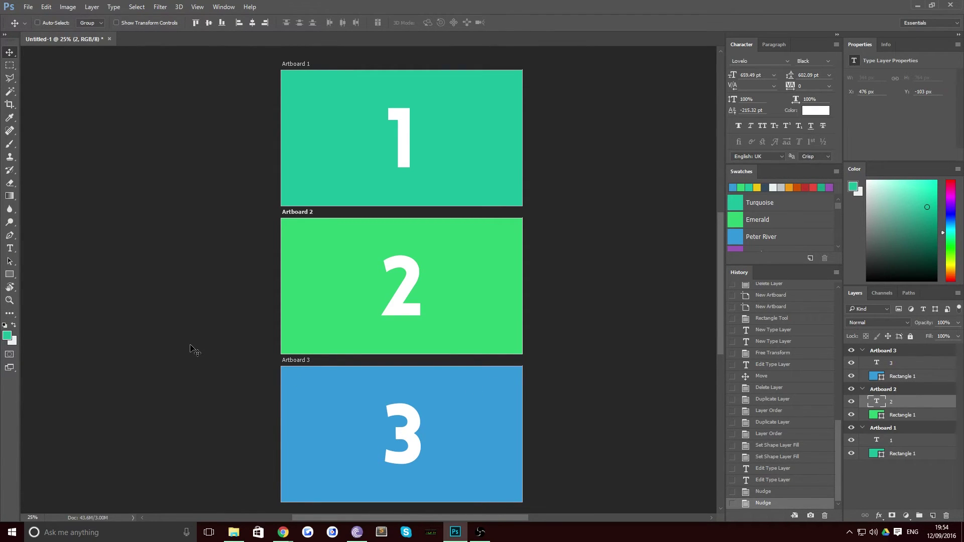
# Step: Start Artboards to Files with the destination set to Desktop\artboards-to-files
pyautogui.click(26, 7)
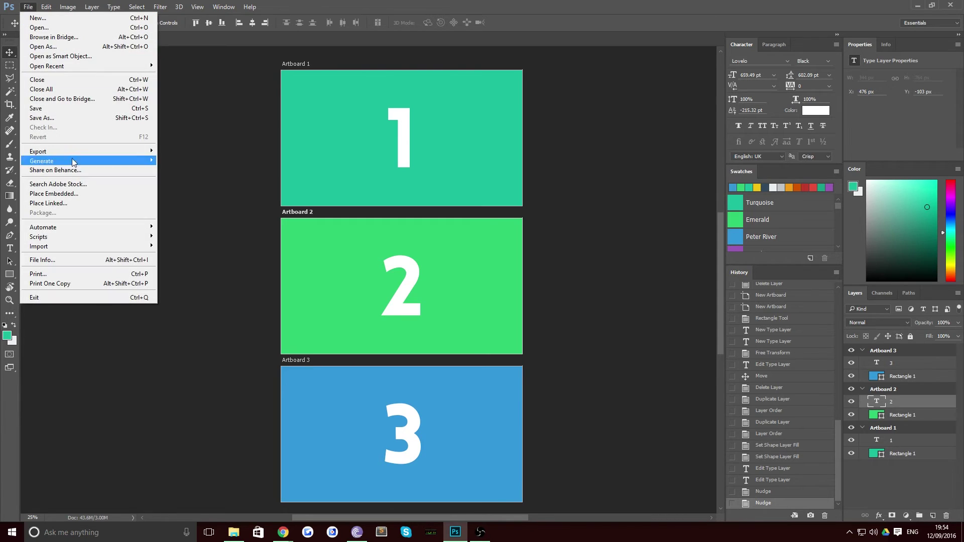
pyautogui.moveTo(80, 152)
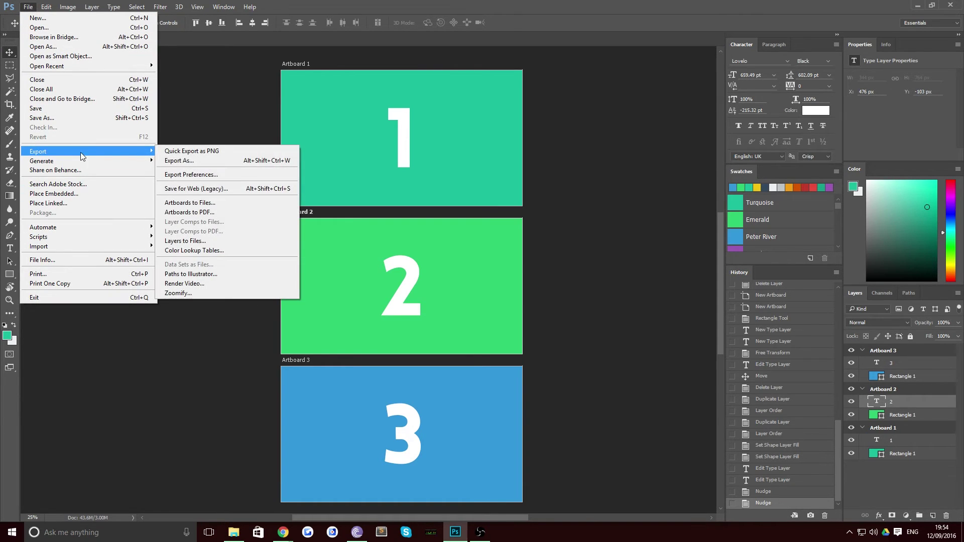
pyautogui.click(208, 203)
pyautogui.click(534, 142)
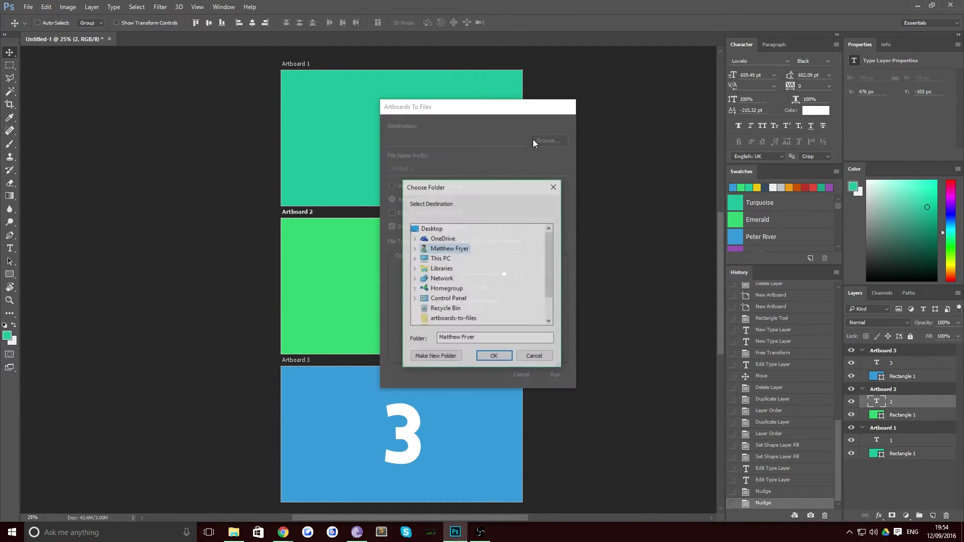
pyautogui.click(414, 258)
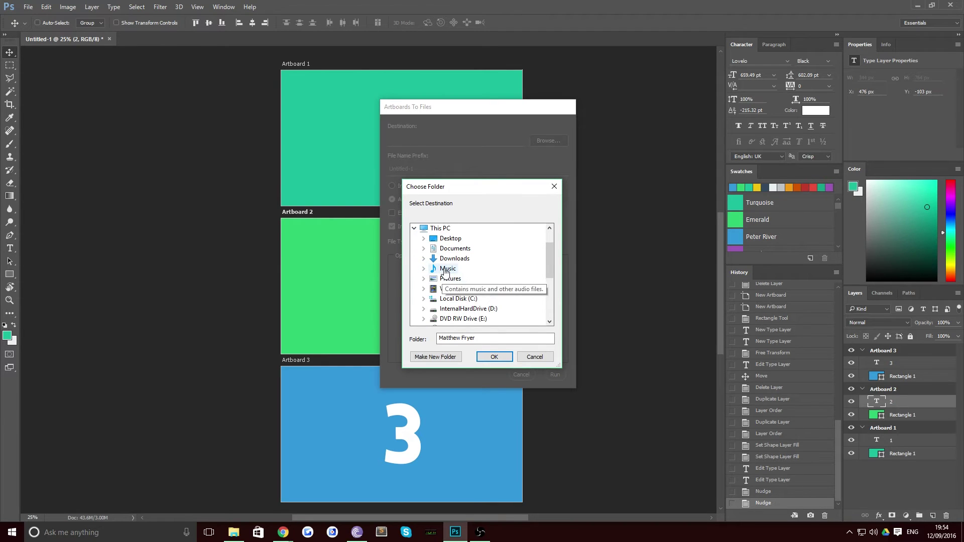
pyautogui.doubleClick(451, 238)
pyautogui.click(472, 248)
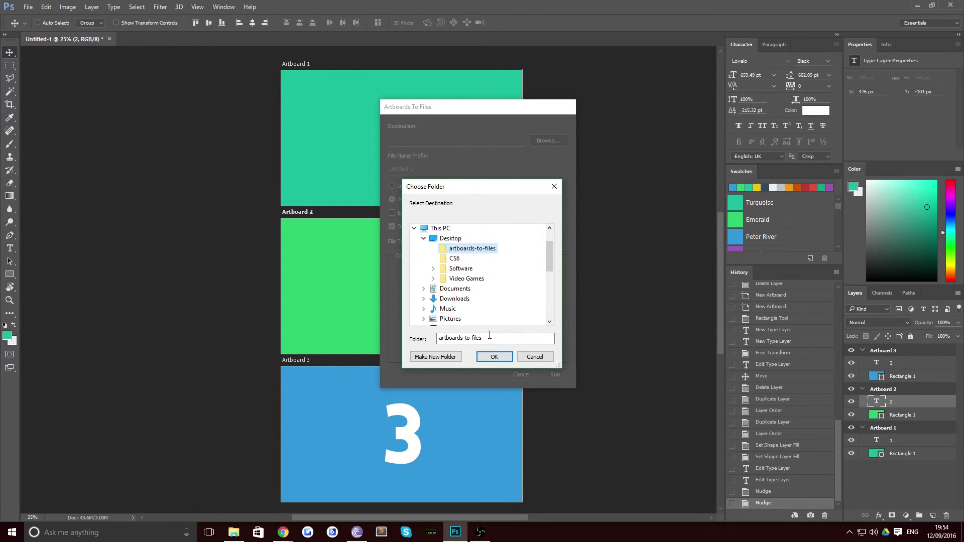
pyautogui.click(494, 357)
# Step: Set the file name prefix to 'backgrounds' and run the export
pyautogui.click(435, 166)
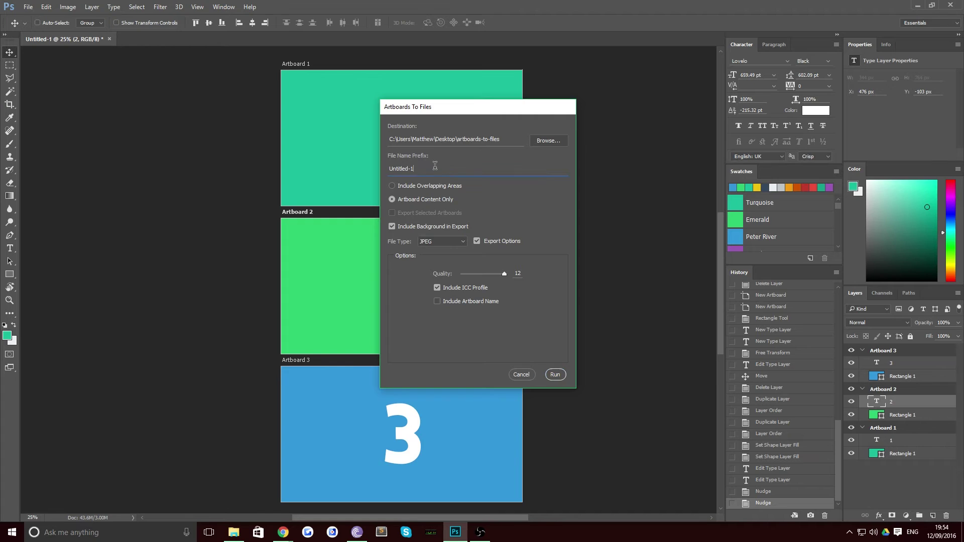
pyautogui.hotkey('ctrl', 'a')
pyautogui.write('backgrounds')
pyautogui.click(551, 375)
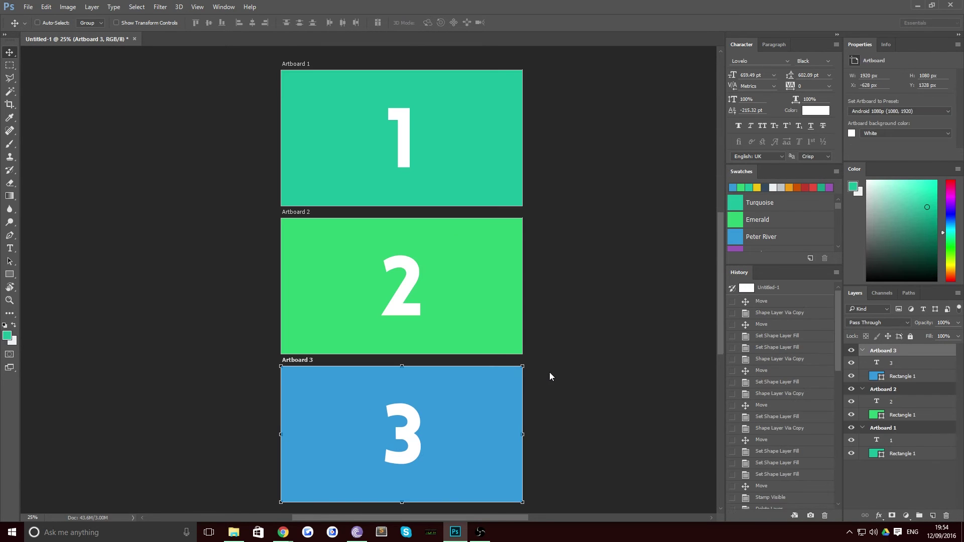
# Step: Dismiss the export alert, open artboards-to-files in File Explorer, and view the three JPEGs as large icons
pyautogui.click(537, 307)
pyautogui.click(244, 535)
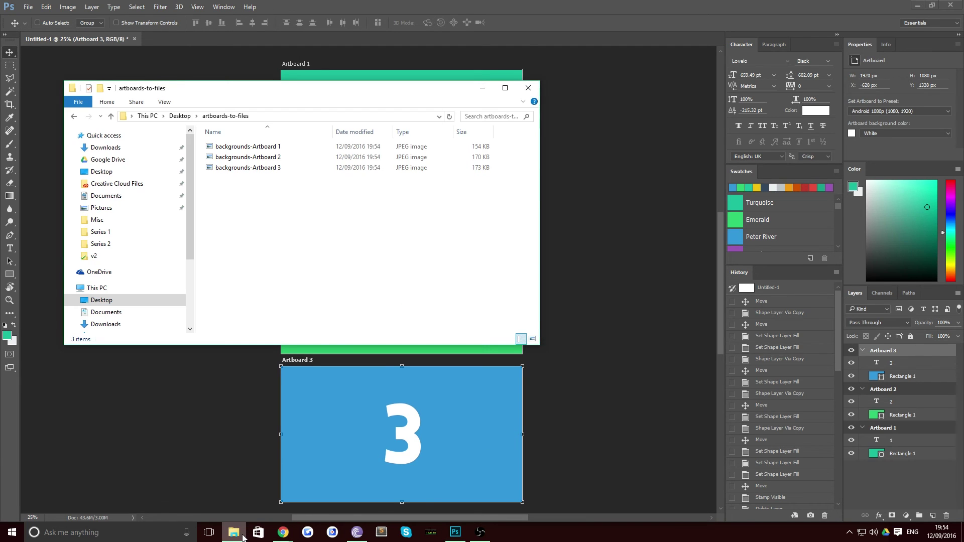
pyautogui.click(243, 148)
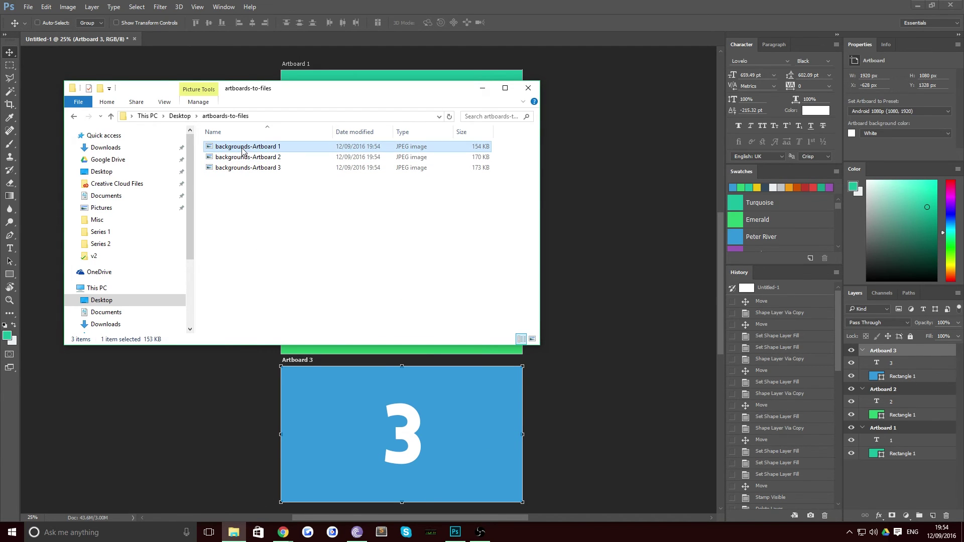
pyautogui.click(533, 339)
pyautogui.click(285, 163)
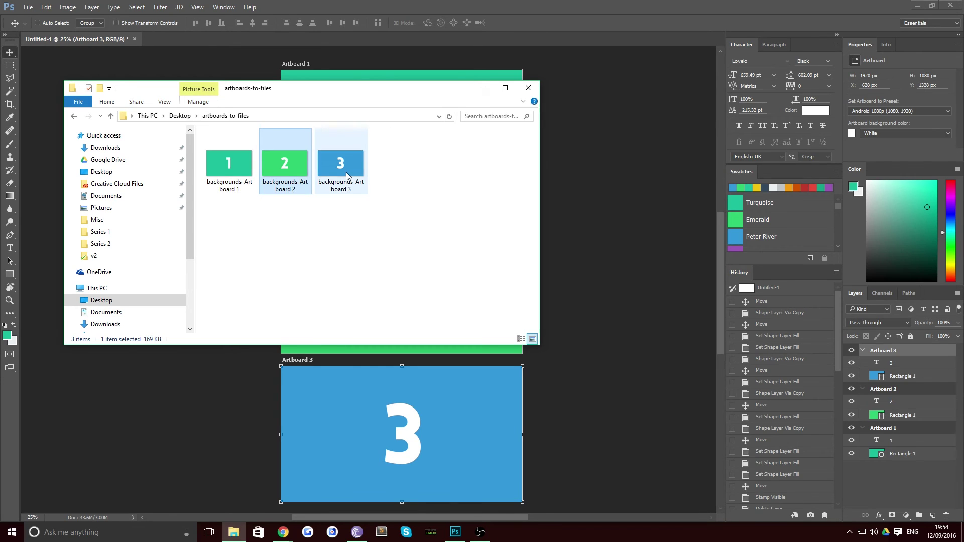
pyautogui.click(347, 173)
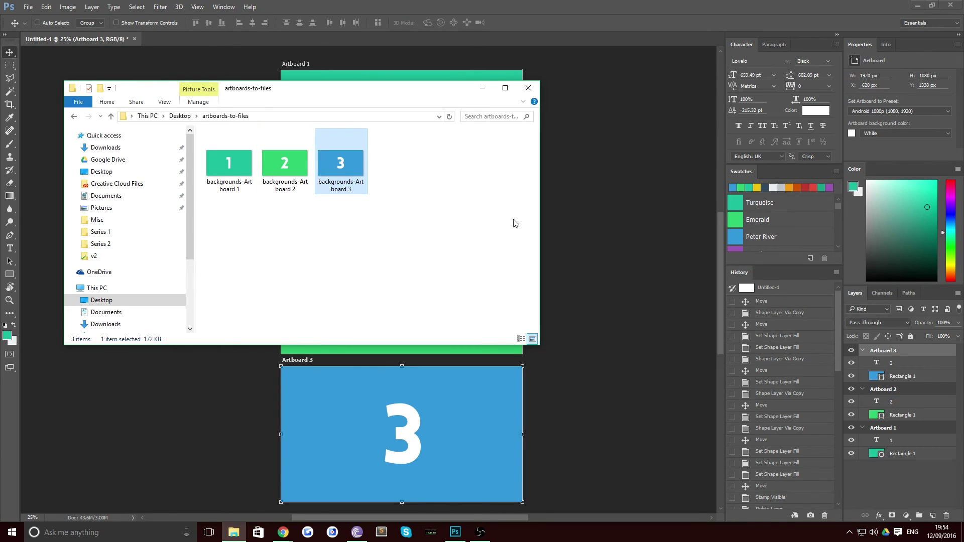